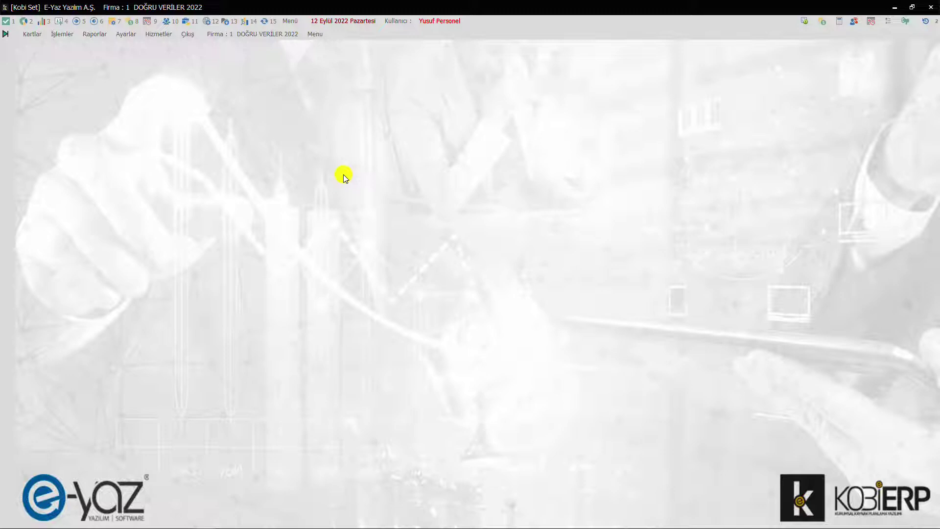
Open the cheque and note slips (Çek Senet Bordroları) and add a new slip of type Çek Çıkışı Banka Tahsil
left_click(62, 34)
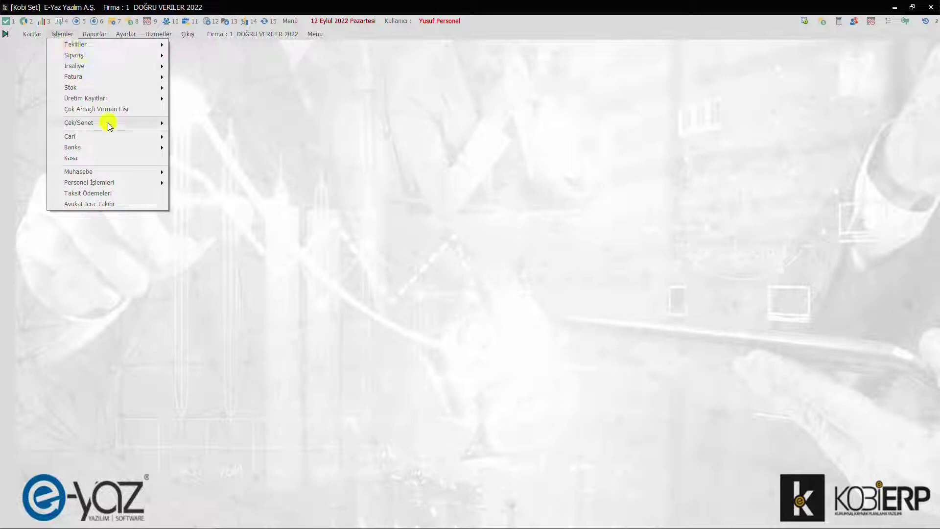
mouse_move(140, 124)
left_click(217, 134)
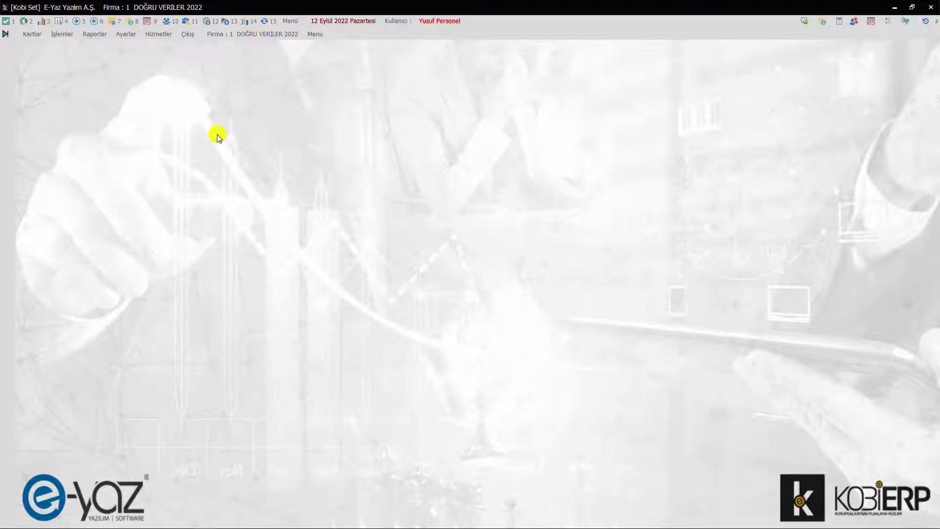
left_click(698, 135)
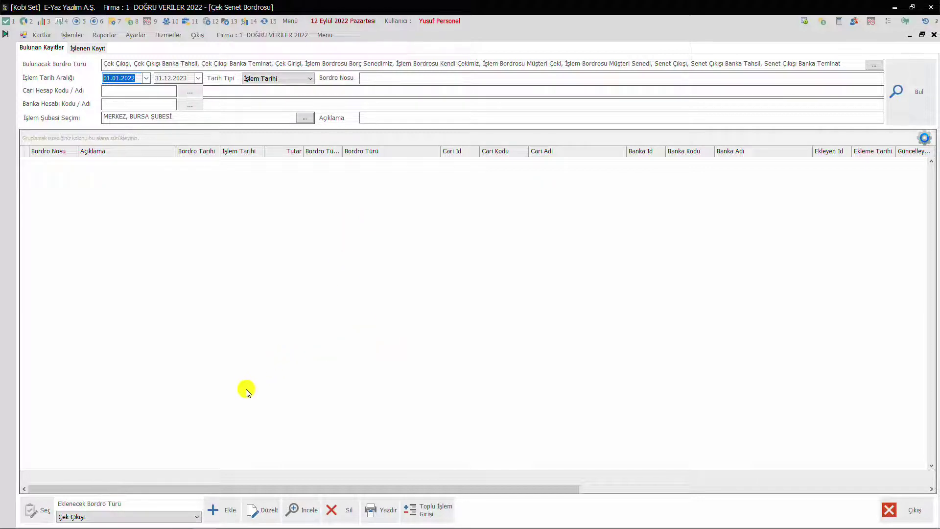
left_click(98, 517)
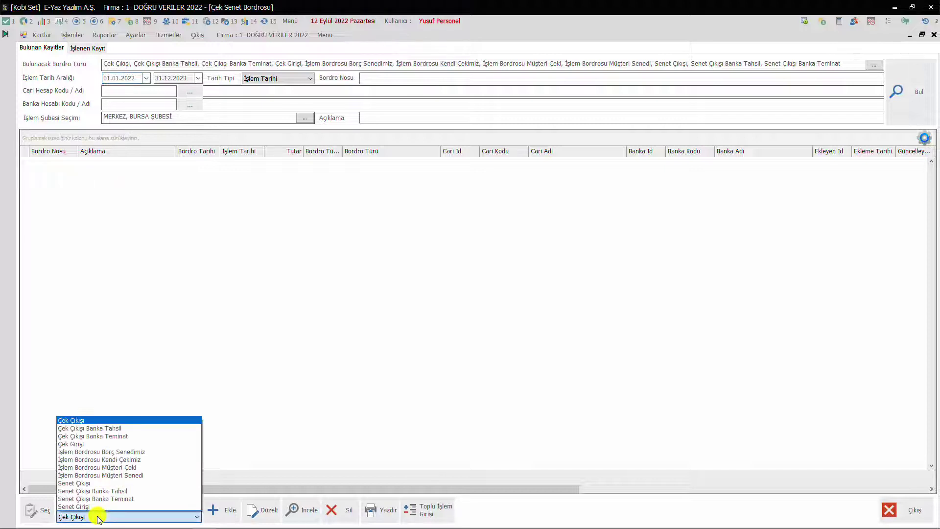
left_click(126, 428)
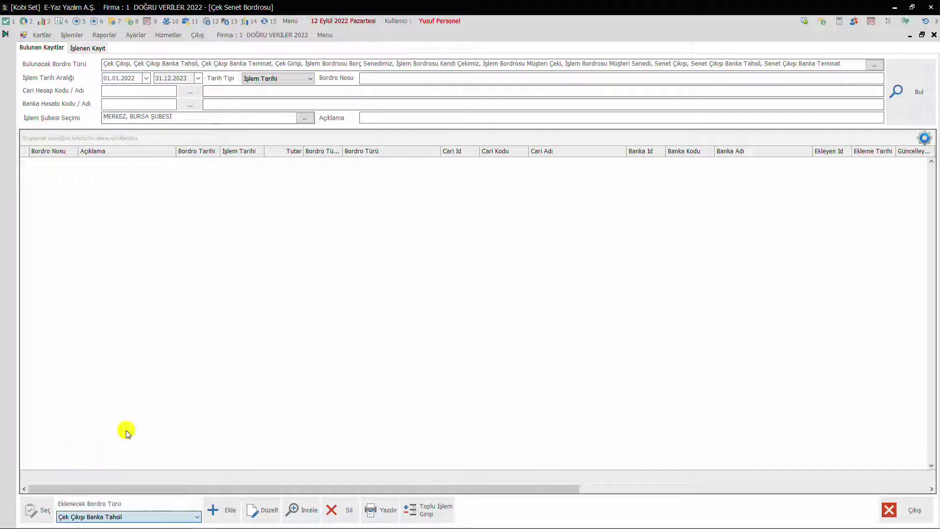
left_click(231, 509)
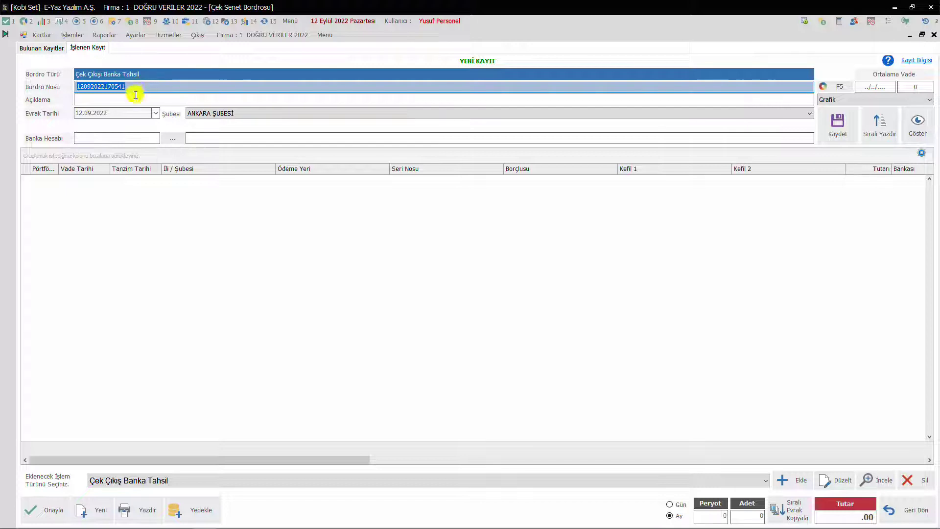
Enter DENEME AÇIKLAMA as the slip's description and set its branch to BURSA ŞUBESİ
left_click(119, 99)
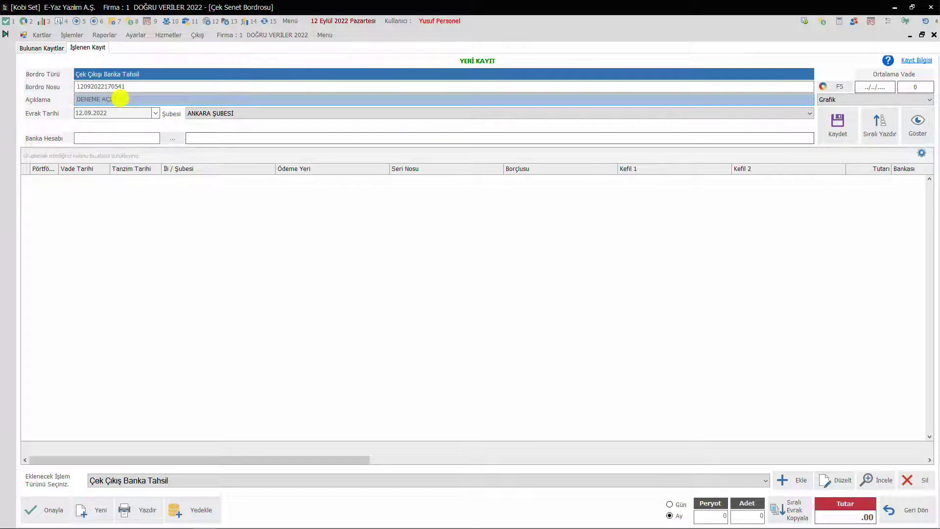
type("DENEME AÇIKLAMA")
left_click(111, 113)
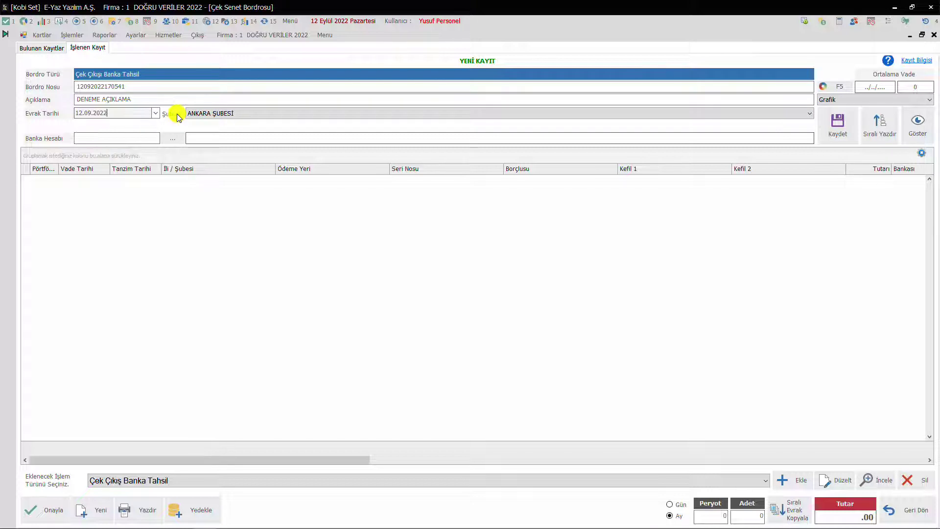
left_click(194, 114)
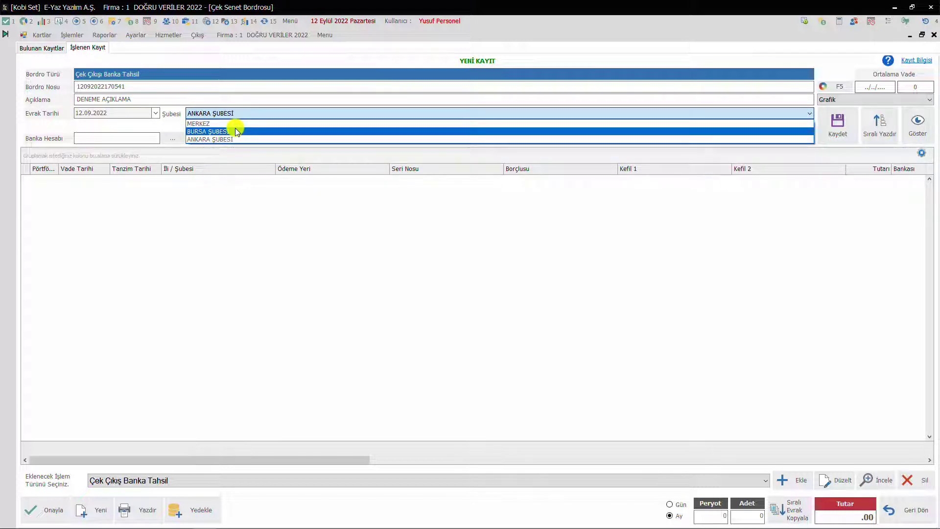
left_click(237, 132)
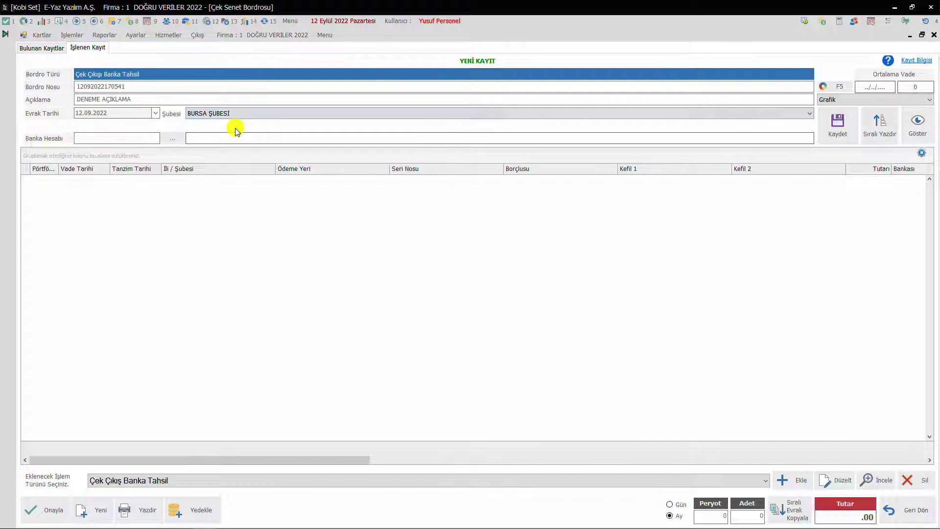
Assign the ZİRAAT BURSA ₺ HESABI bank account to the slip and save the record
left_click(172, 141)
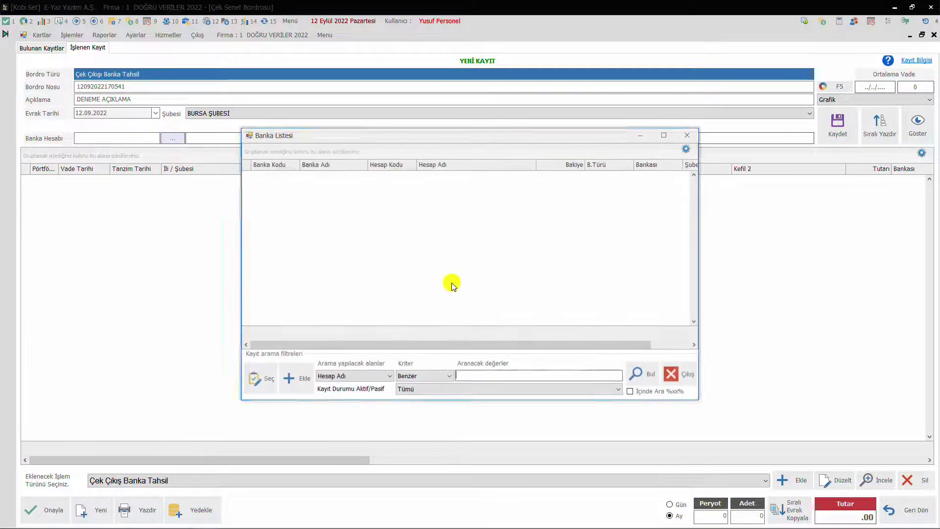
left_click(641, 374)
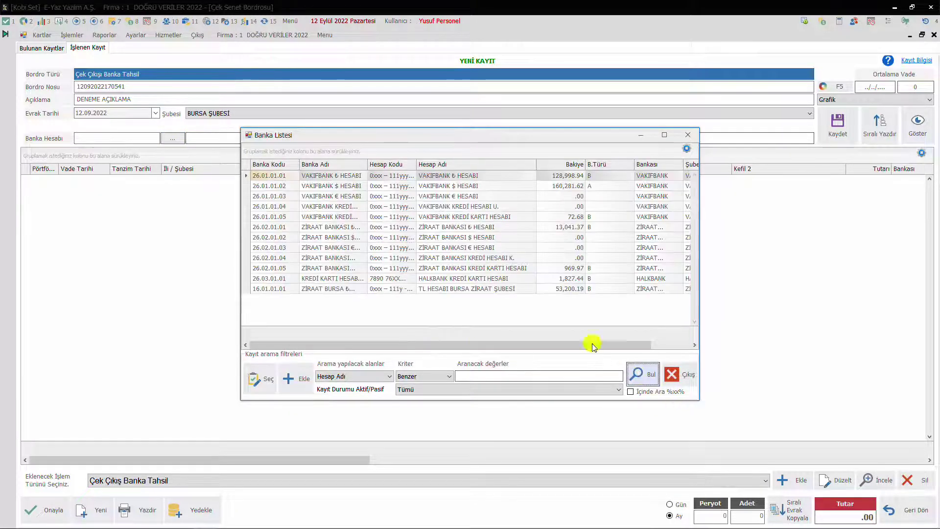
double_click(464, 289)
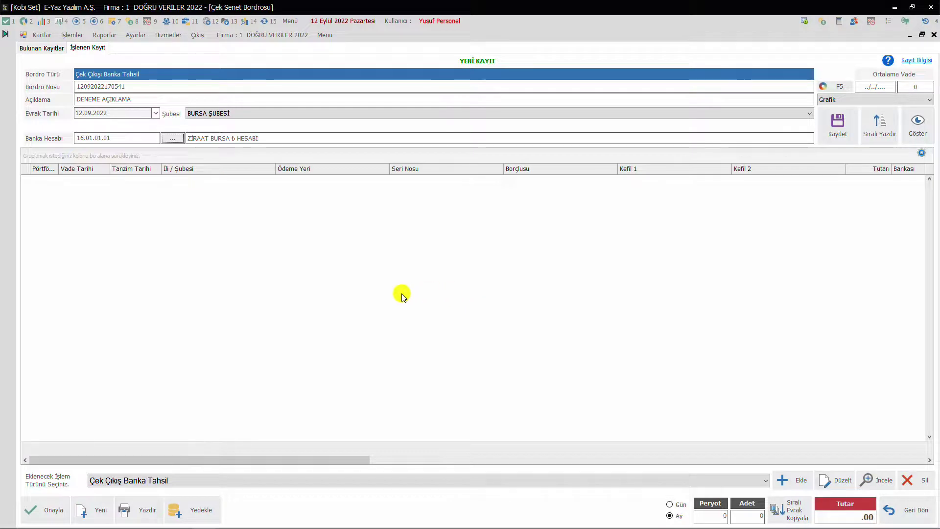
left_click(838, 125)
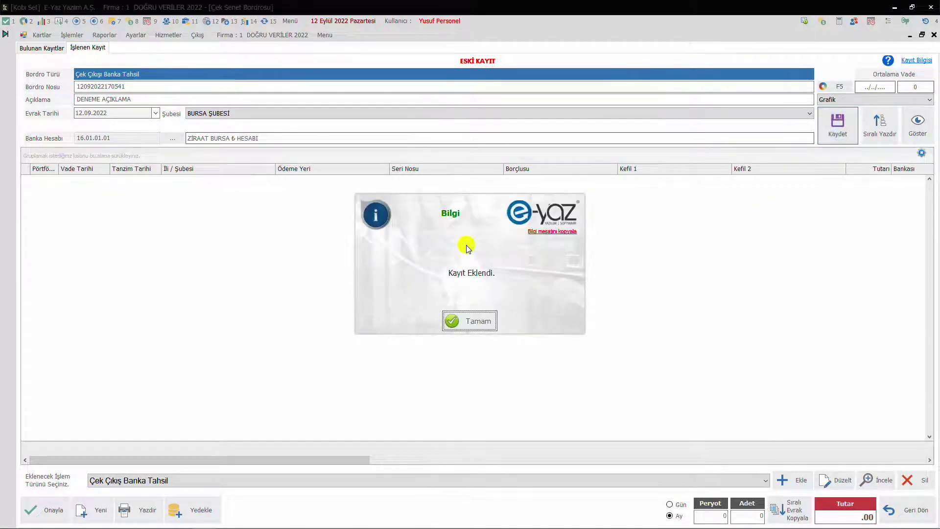
left_click(481, 321)
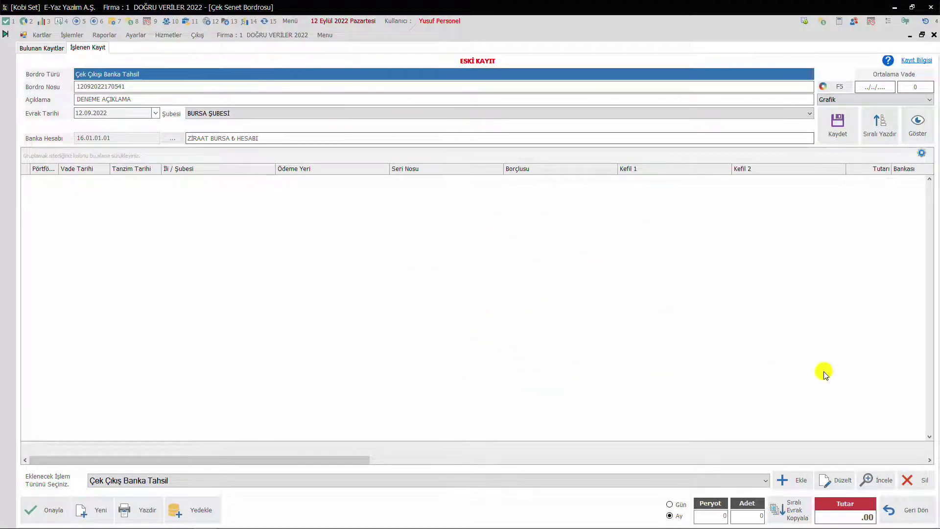
Add all listed portfolio cheques to the slip as Çek Çıkış Banka Tahsil entries and approve the slip
left_click(797, 483)
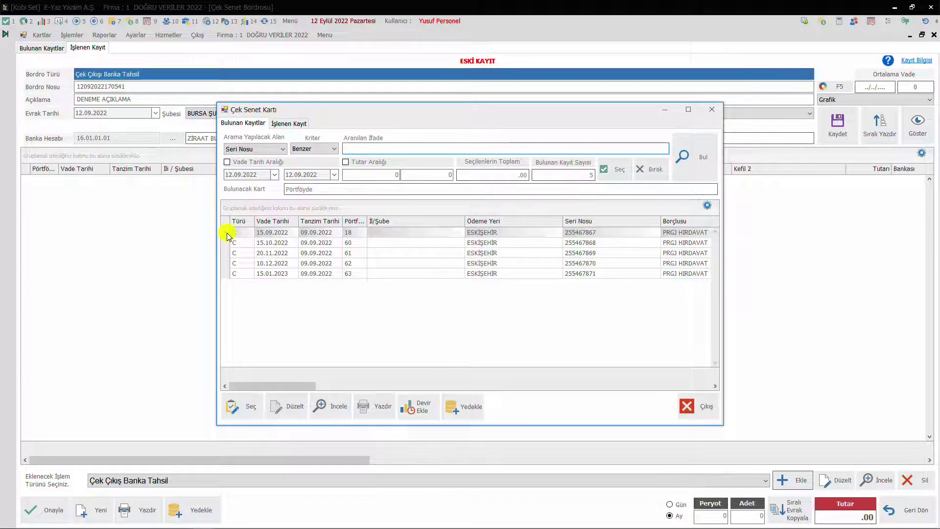
left_click_drag(227, 234, 227, 275)
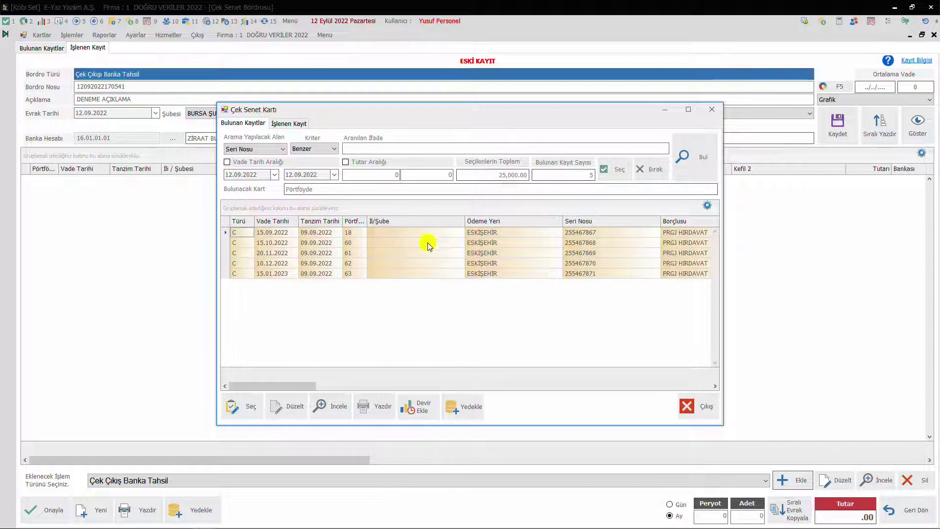
left_click(244, 406)
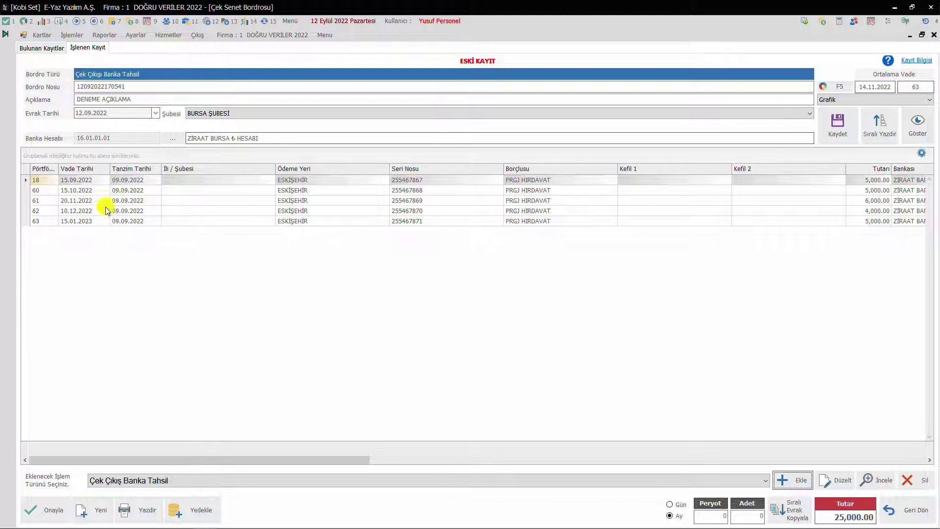
left_click(44, 509)
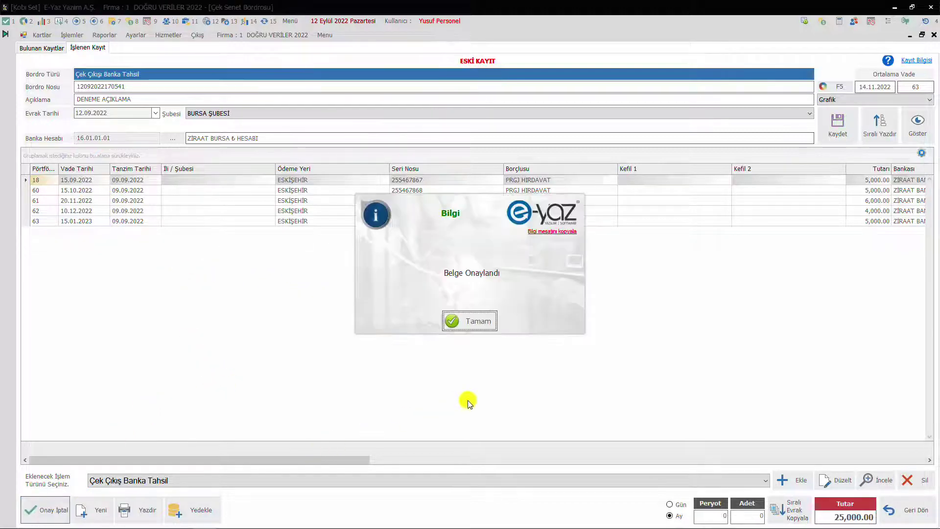
left_click(474, 326)
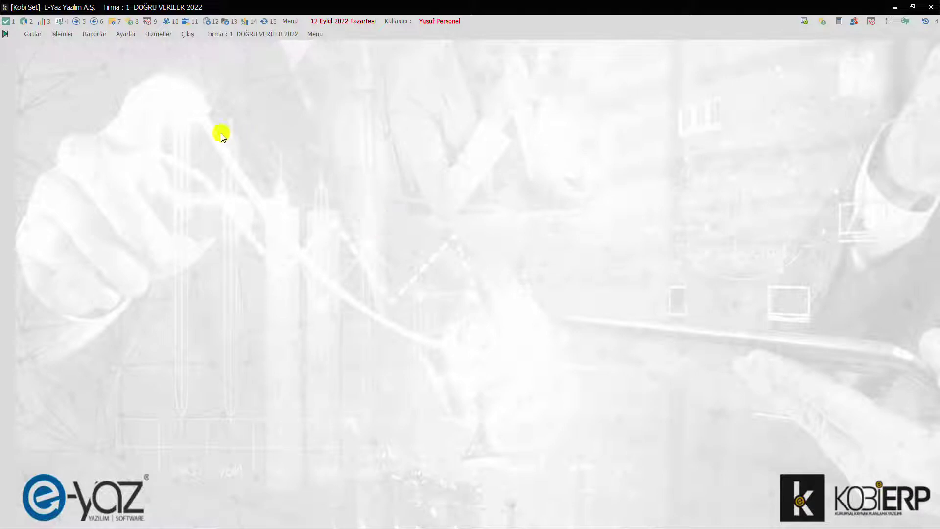
Open the bank account cards and load the ZİRAAT BURSA ₺ HESABI record
left_click(33, 35)
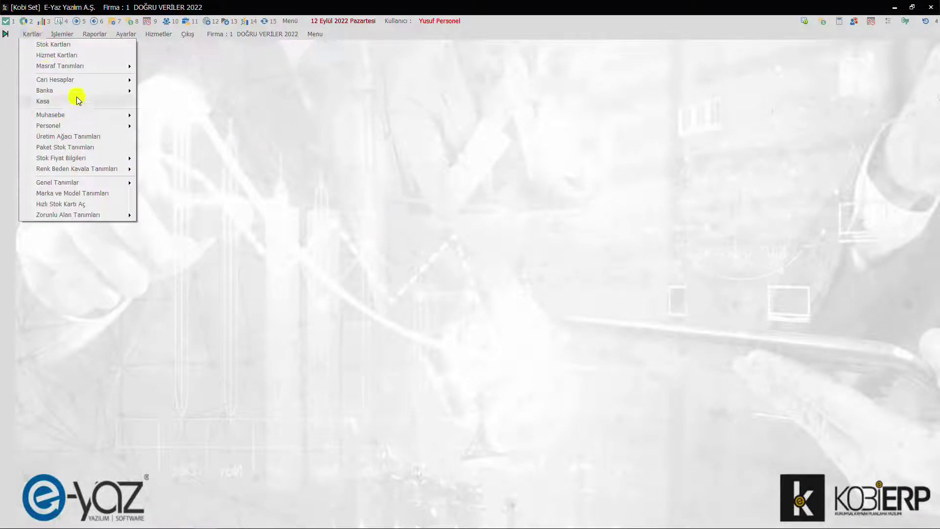
mouse_move(75, 90)
left_click(180, 112)
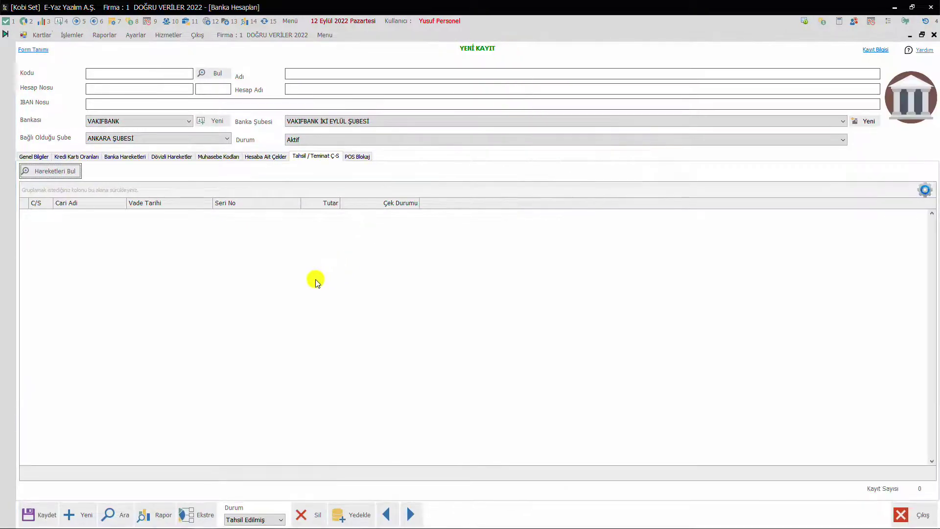
left_click(116, 517)
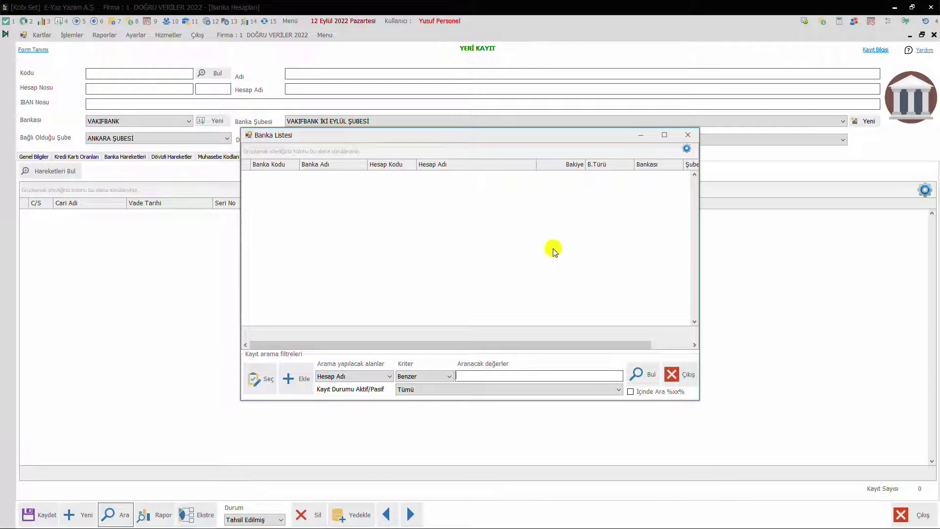
left_click(643, 374)
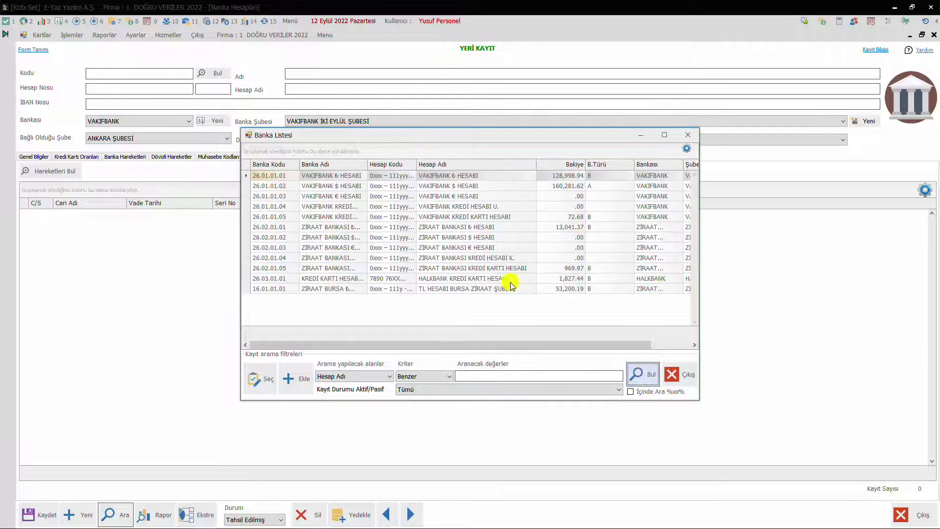
double_click(455, 289)
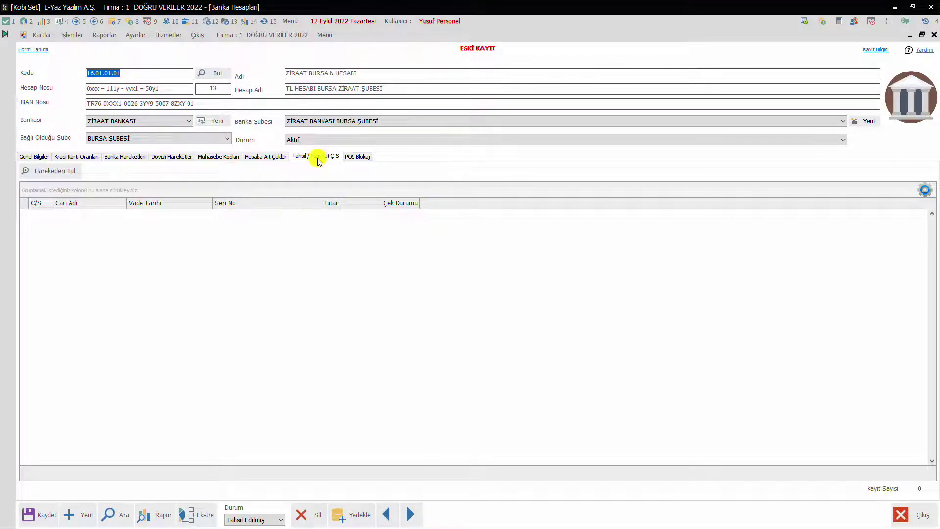
List the account's collection and collateral cheque movements, check the status of all the rows, and close the account card
left_click(55, 172)
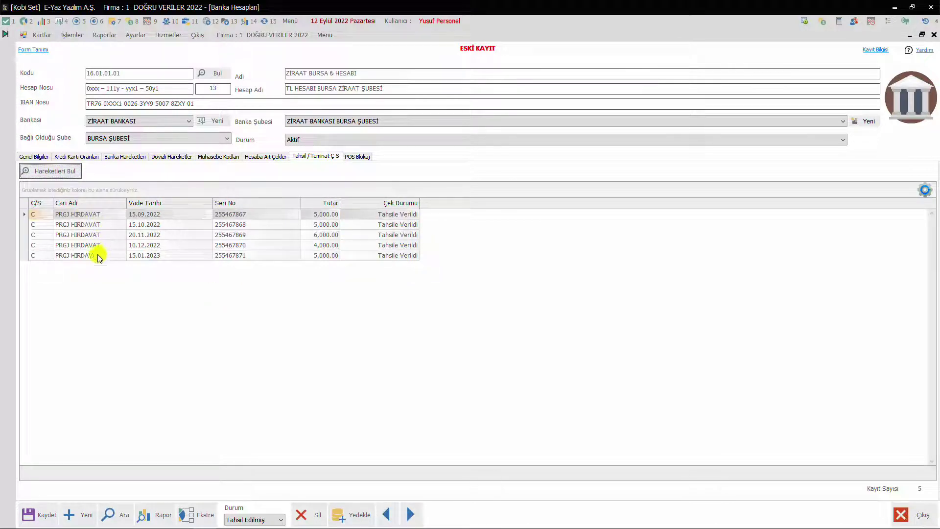
left_click(25, 216)
left_click_drag(22, 227, 21, 256)
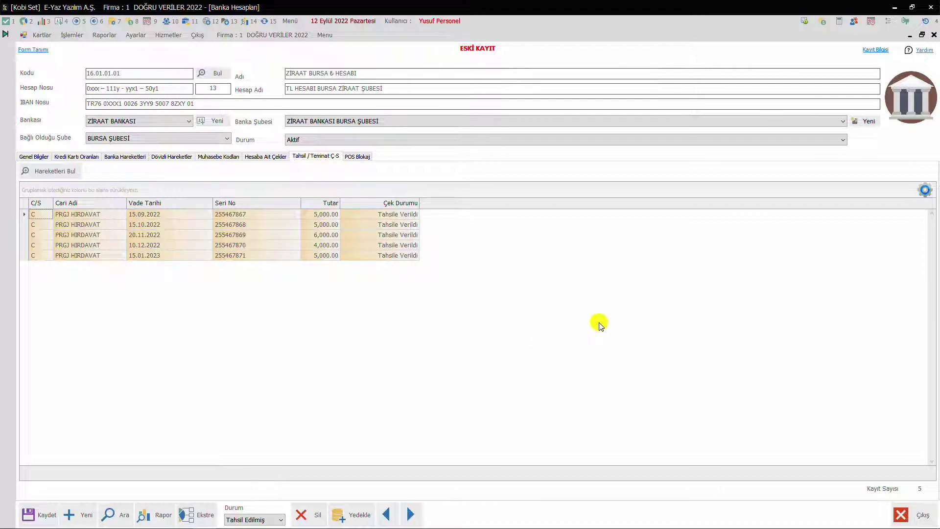
left_click(905, 508)
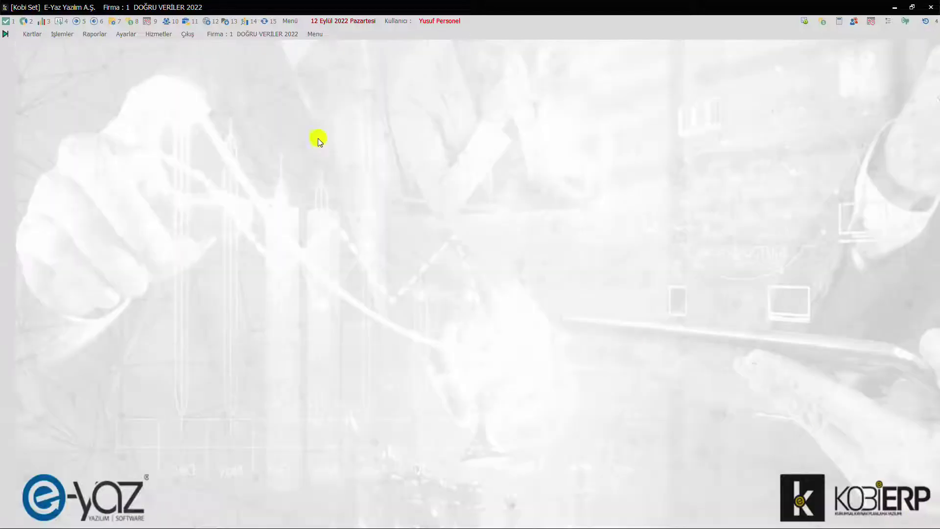
Reopen the cheque and note slips and add a new slip of type İşlem Bordrosu Müşteri Çeki
left_click(62, 35)
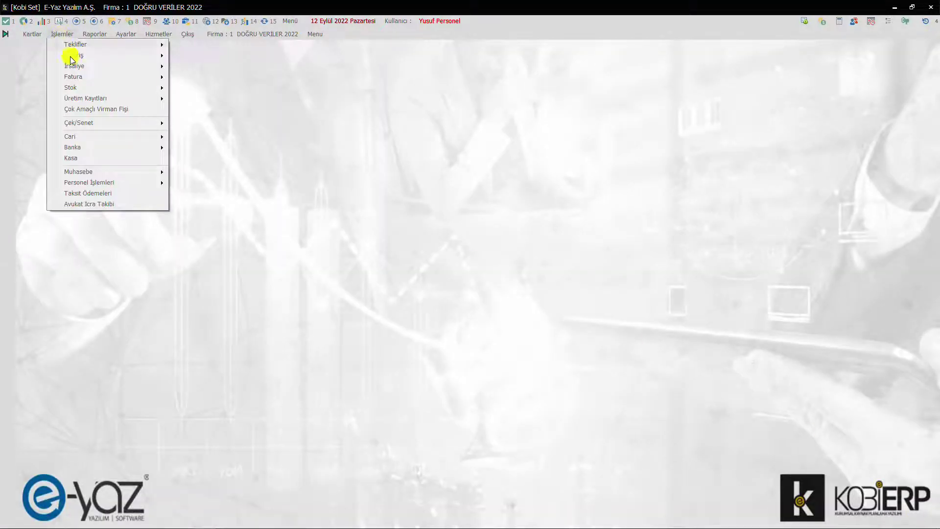
mouse_move(103, 124)
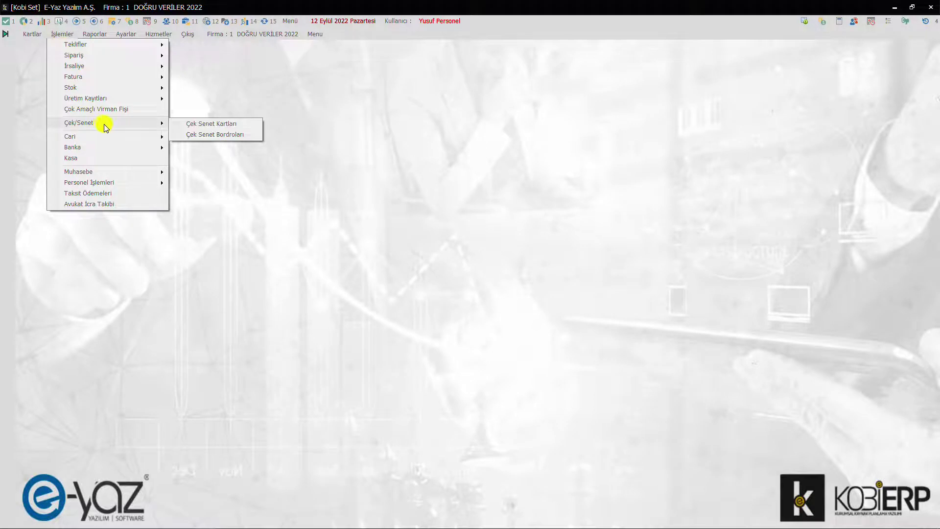
left_click(228, 134)
left_click(693, 136)
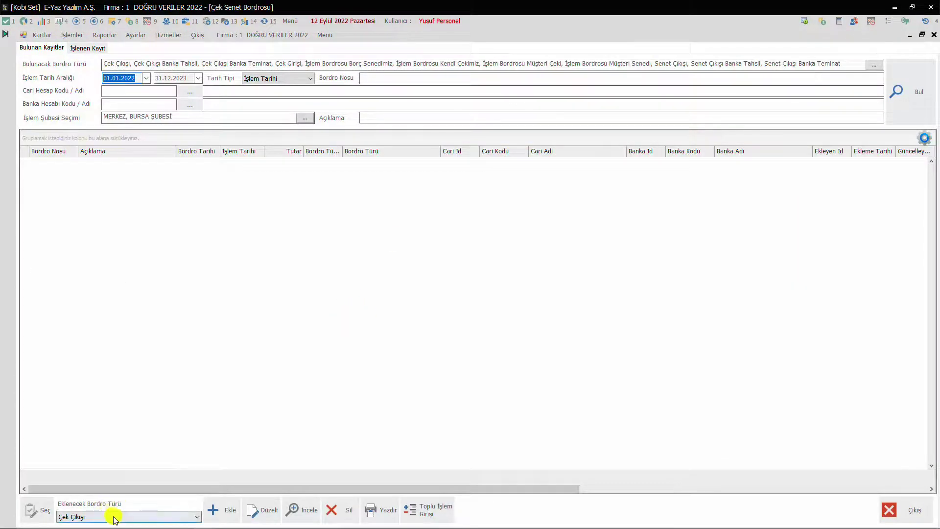
left_click(122, 515)
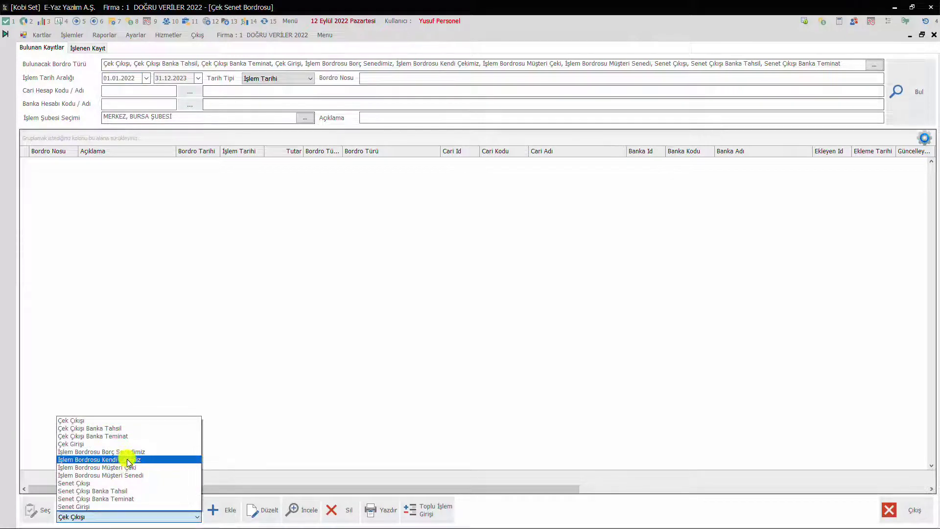
left_click(138, 467)
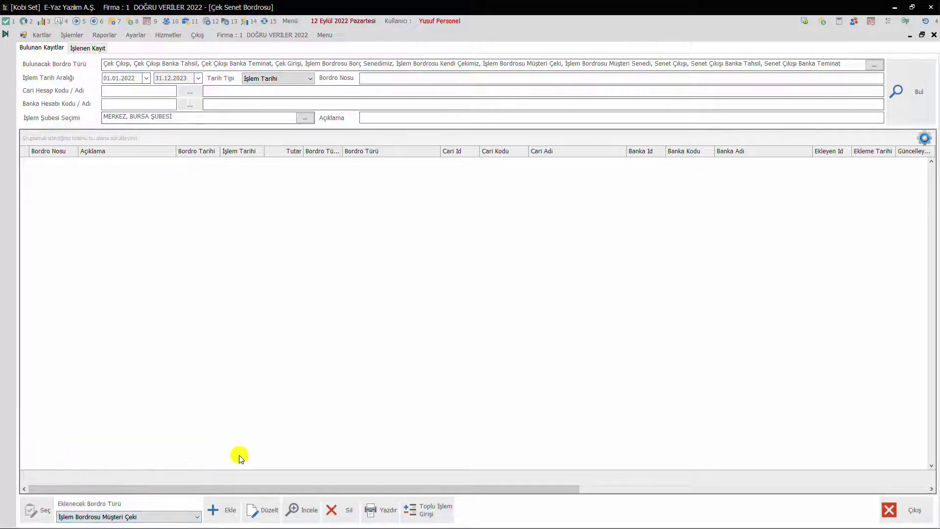
left_click(223, 509)
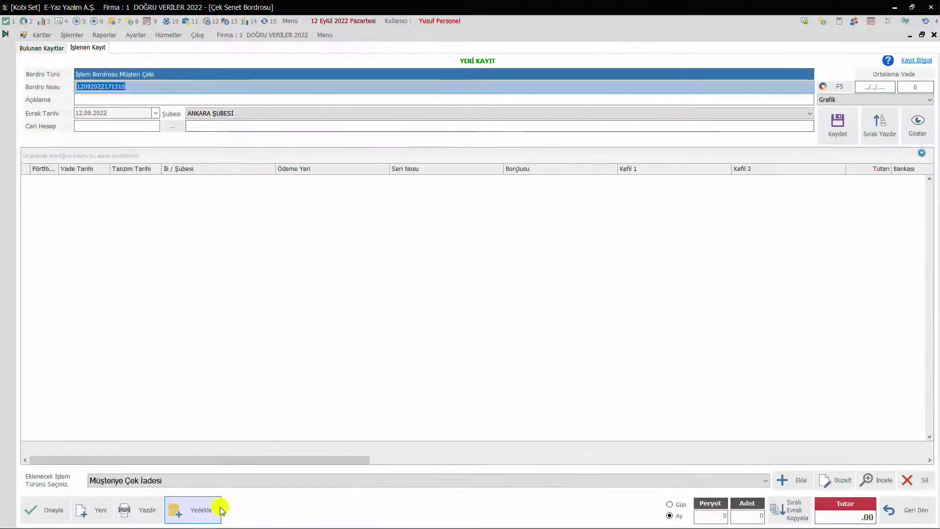
left_click(133, 85)
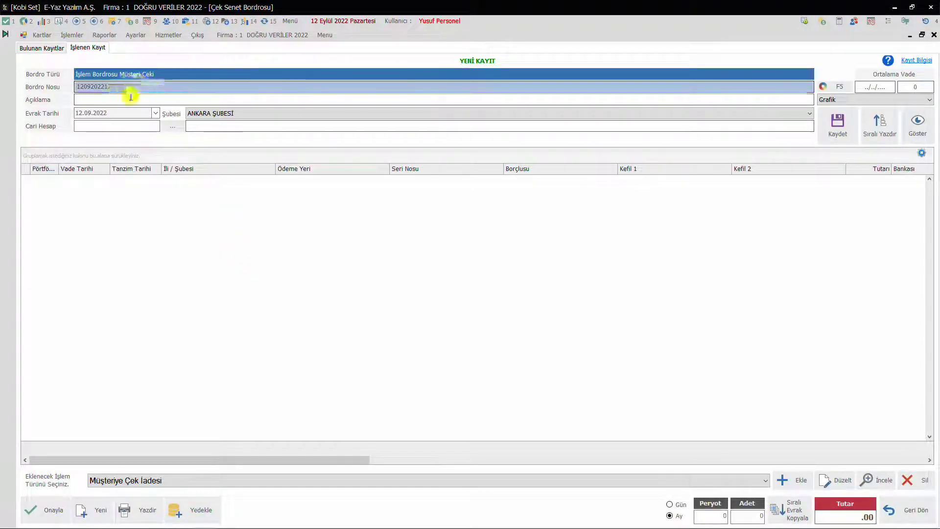
Enter DENEME as the slip's description, keep the document date 12.09.2022, and set the branch to BURSA ŞUBESİ
left_click(132, 100)
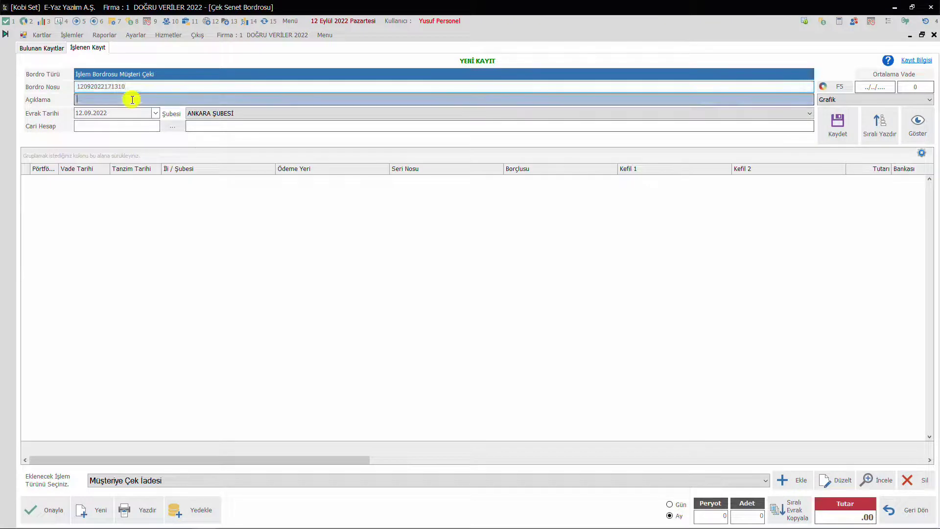
type("D")
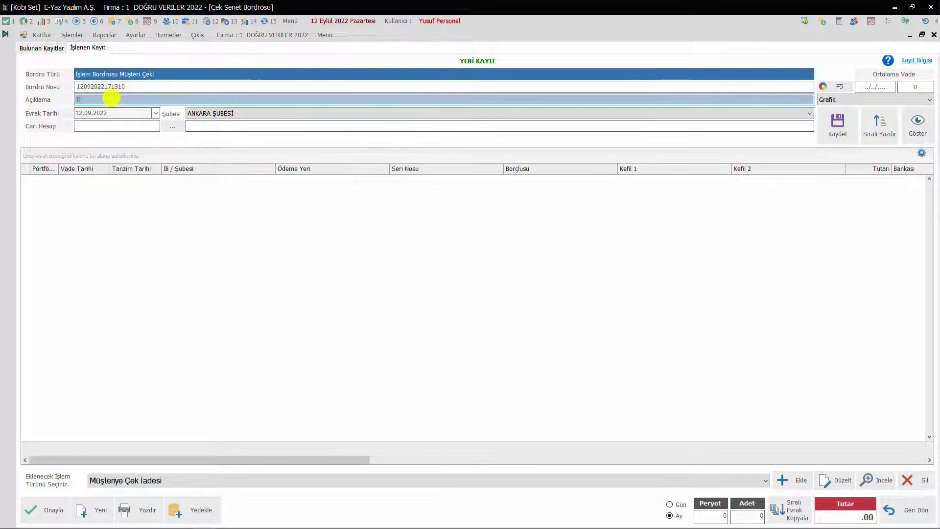
type("ENEME")
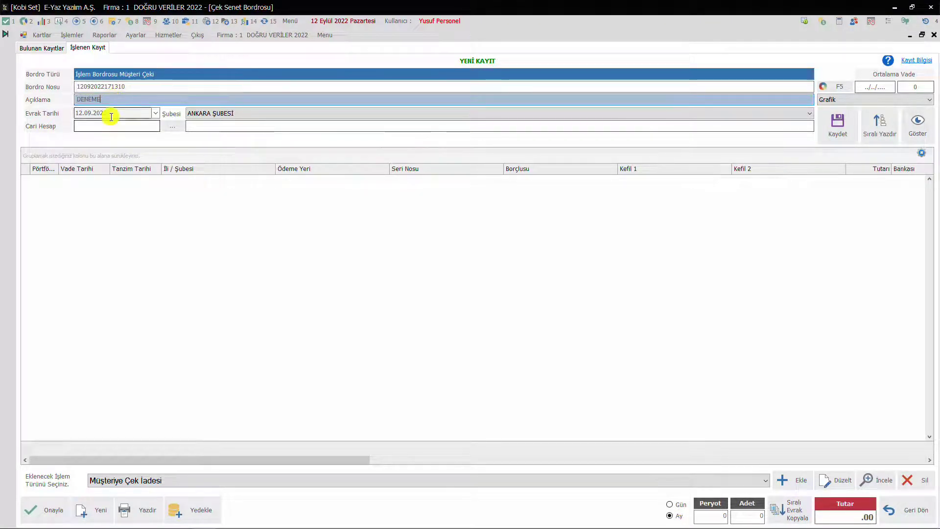
left_click(110, 113)
left_click(235, 115)
left_click(231, 130)
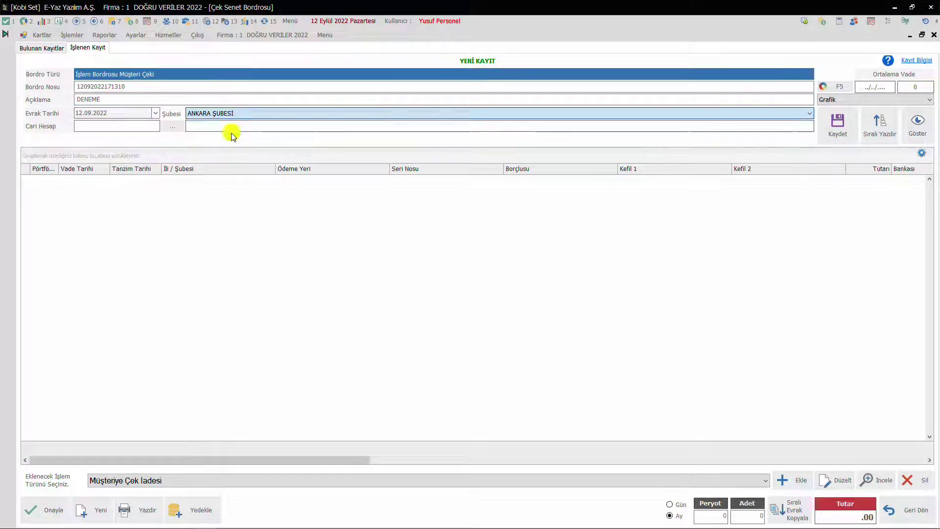
key("Tab")
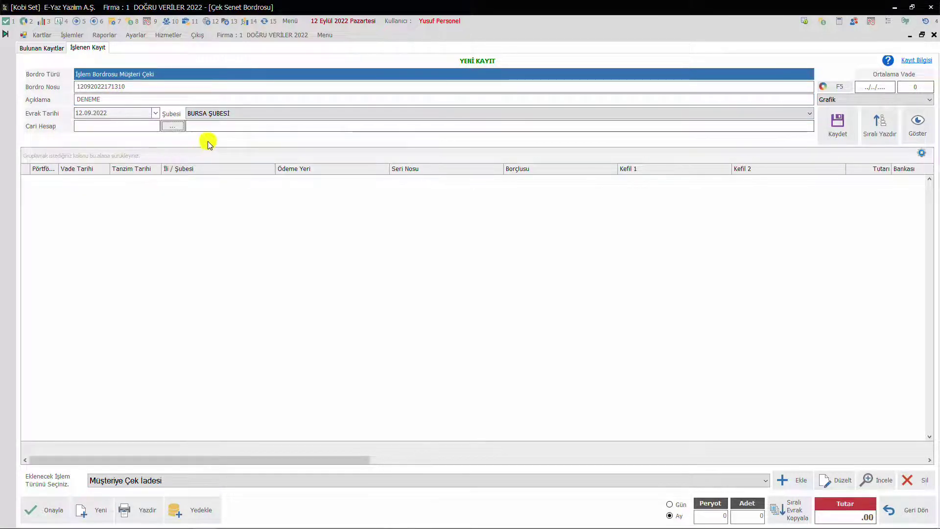
Assign the customer account PRGJ HIRDAVAT from the MÜŞTERİLER group to the slip and save it
left_click(173, 127)
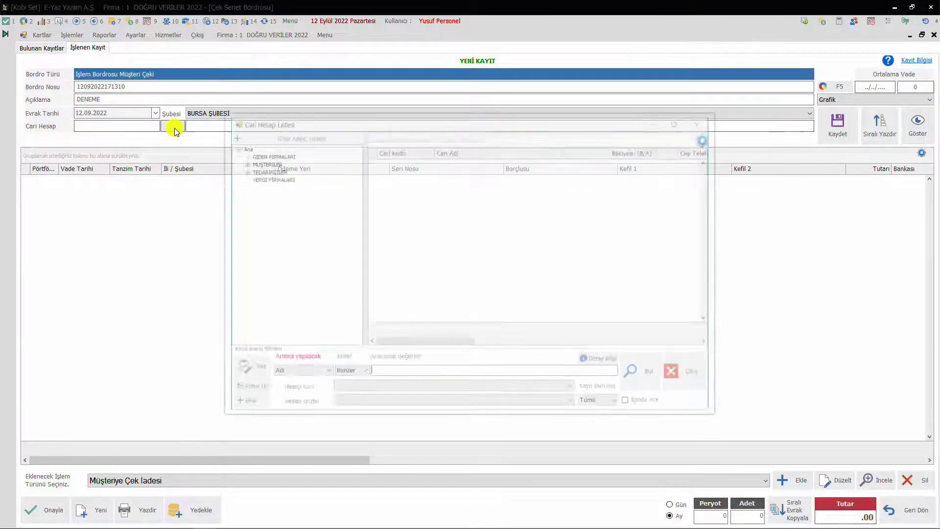
left_click(271, 164)
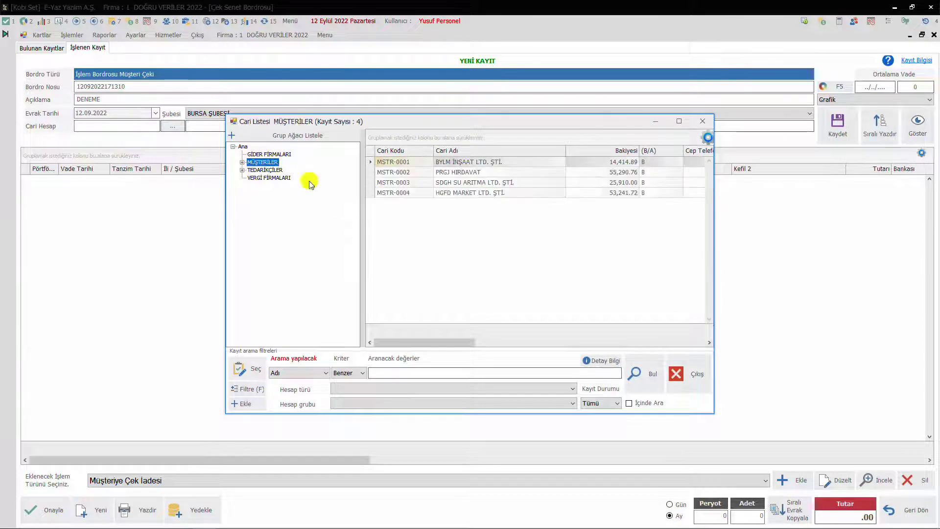
double_click(463, 172)
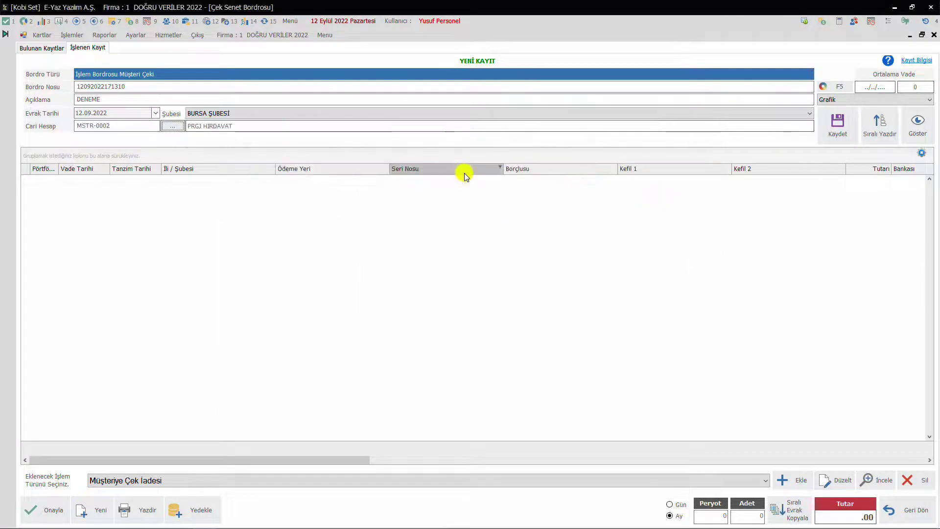
left_click(837, 125)
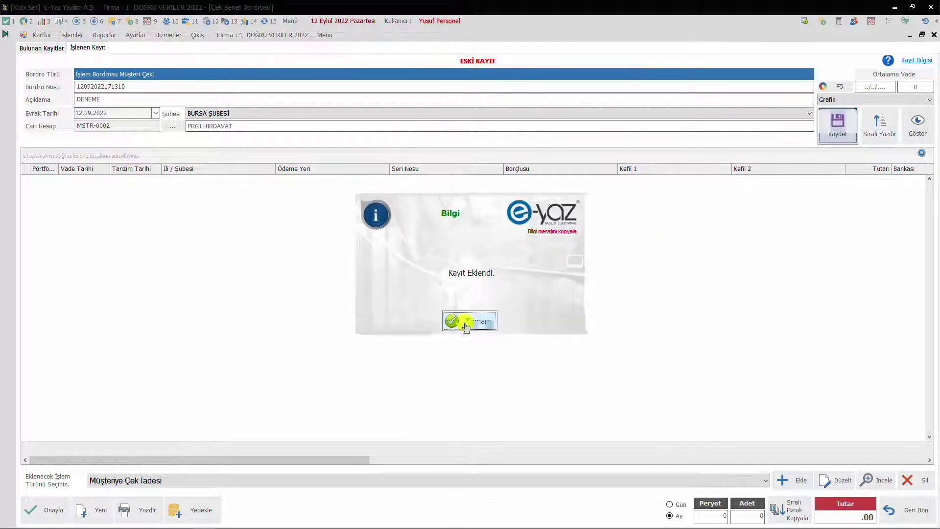
left_click(466, 324)
Add the cheque due 15.09.2022 to the slip as a Bankada Çek Tahsili entry
left_click(172, 480)
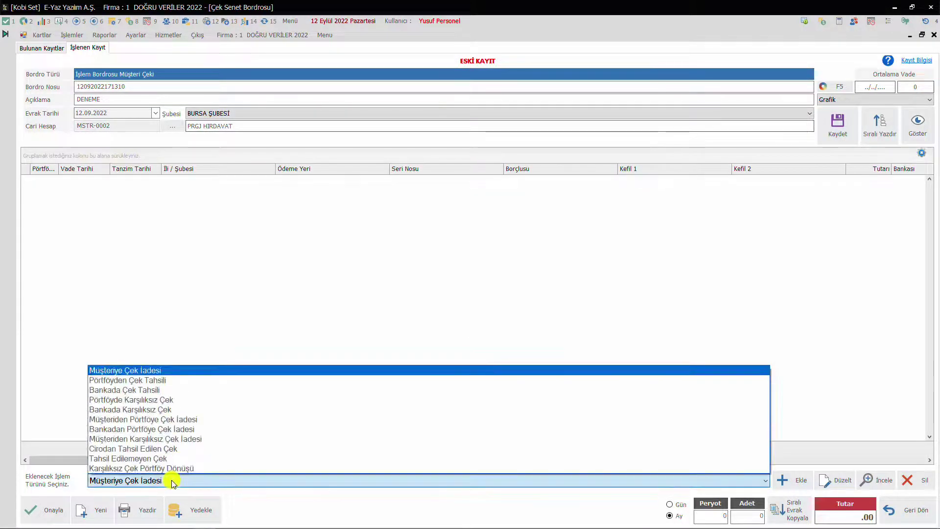
left_click(160, 391)
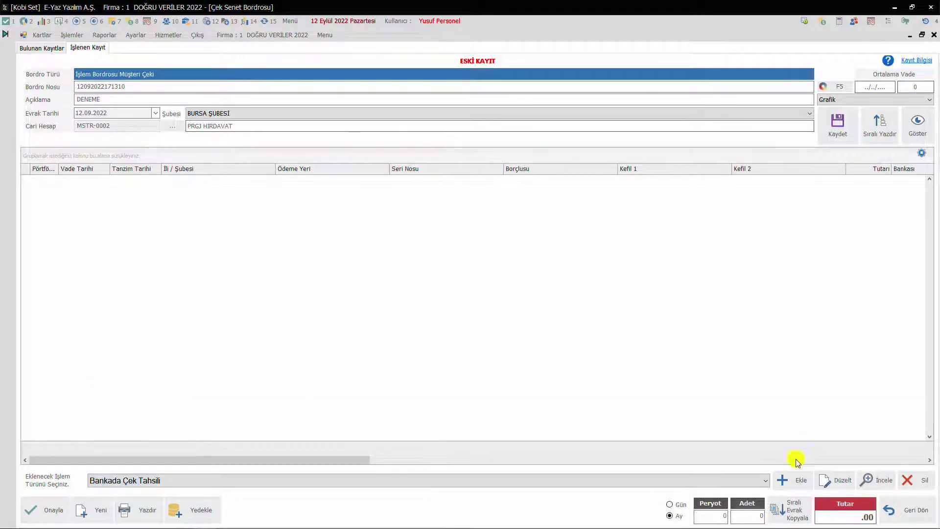
left_click(794, 479)
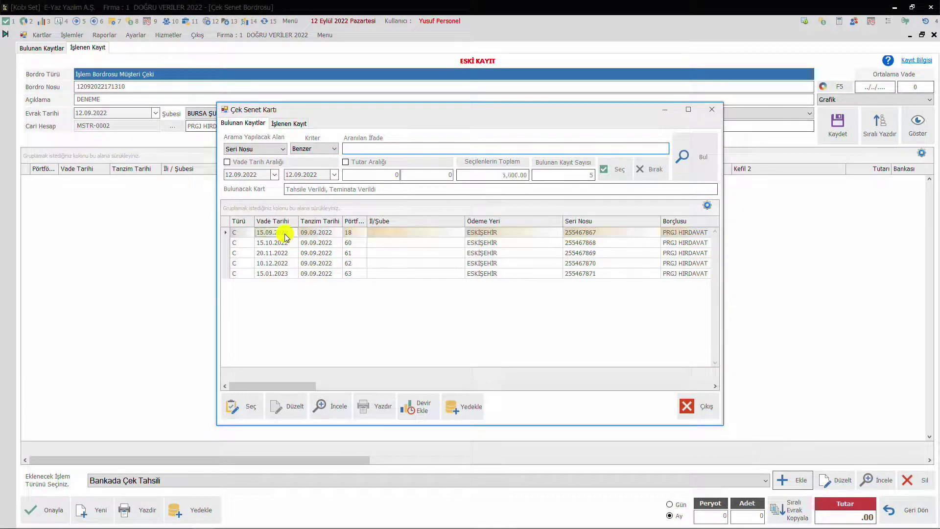
left_click(248, 399)
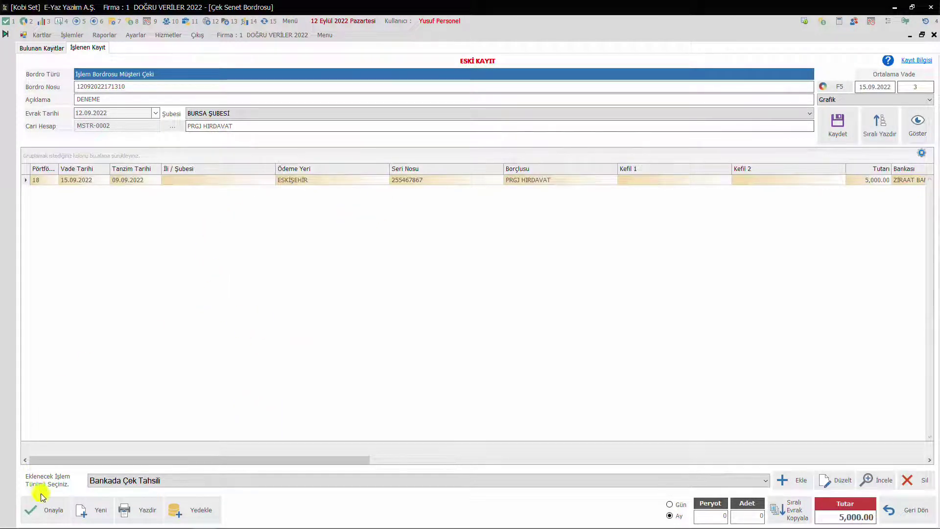
Approve the customer cheque processing slip and close the slip window
left_click(55, 510)
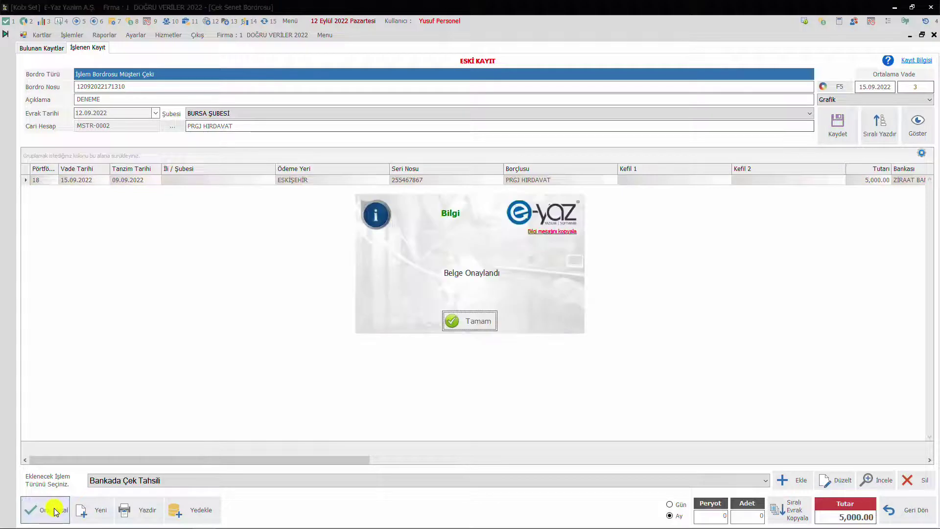
left_click(479, 321)
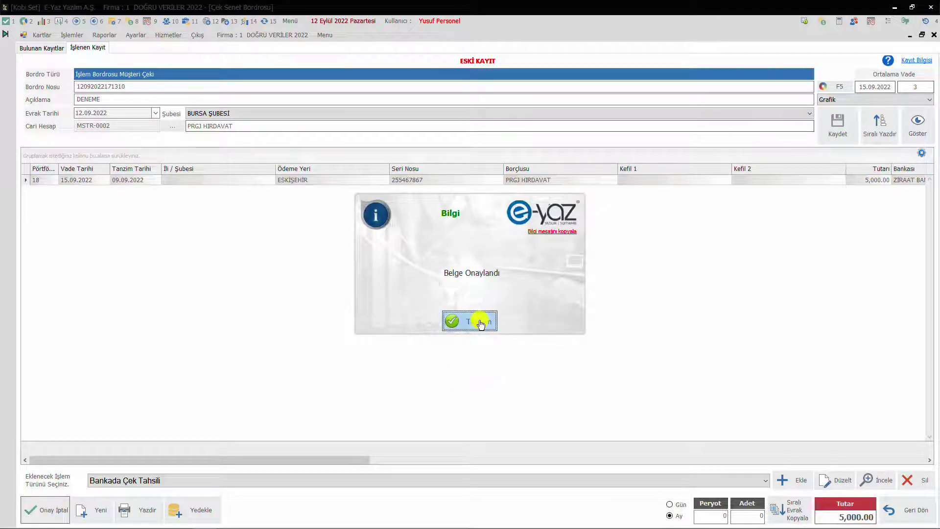
key("Escape")
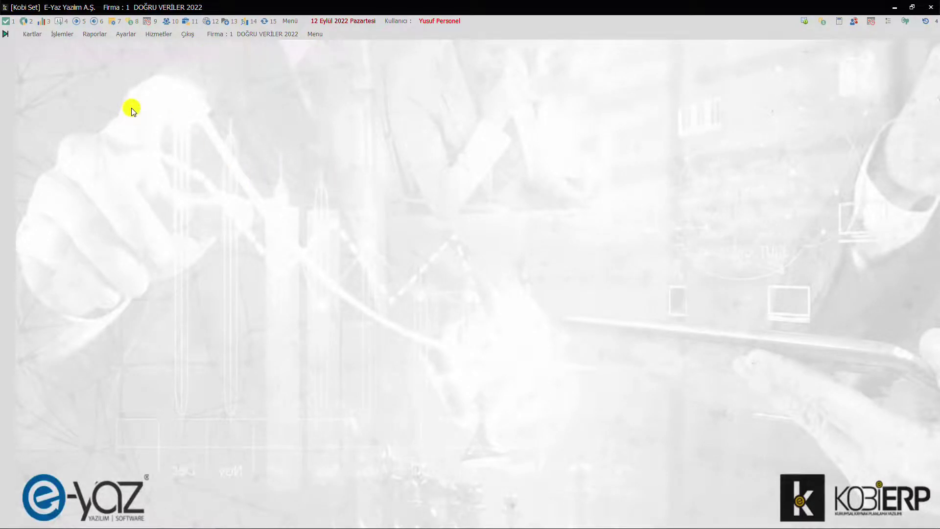
Open the bank account cards in a maximized window and load the ZİRAAT BURSA ₺ HESABI account
left_click(30, 36)
mouse_move(73, 93)
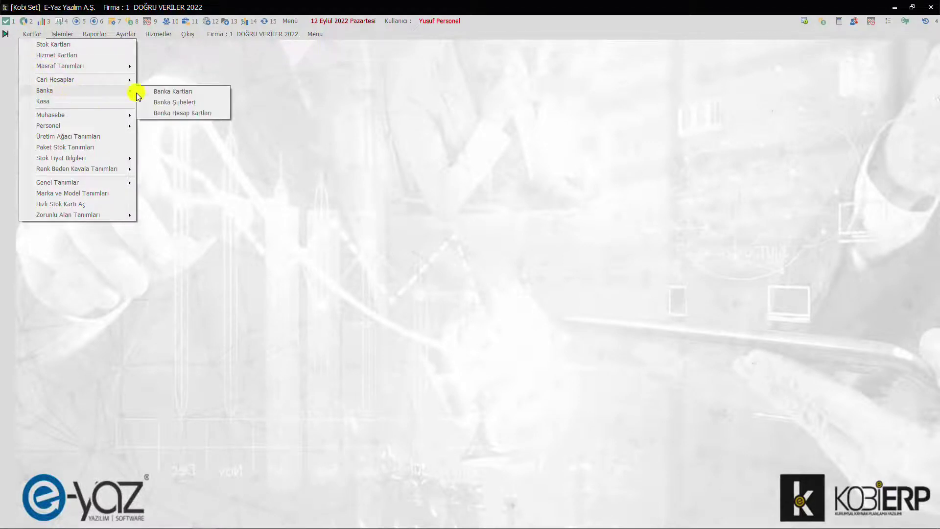
left_click(176, 112)
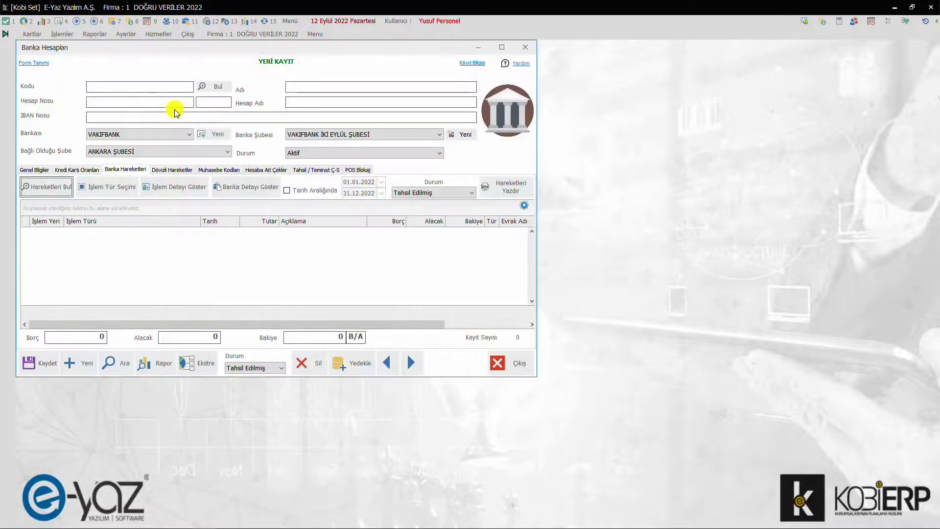
left_click(501, 46)
left_click(111, 512)
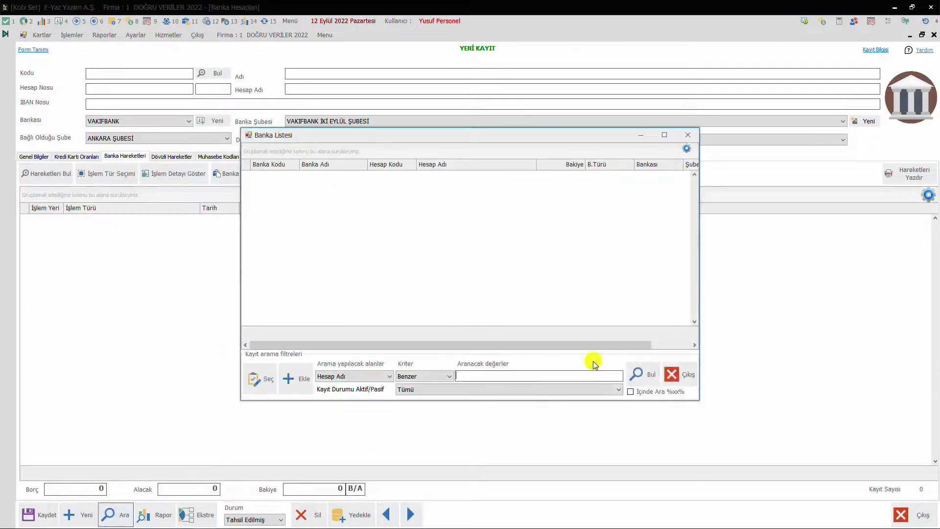
left_click(636, 374)
left_click(469, 289)
double_click(468, 289)
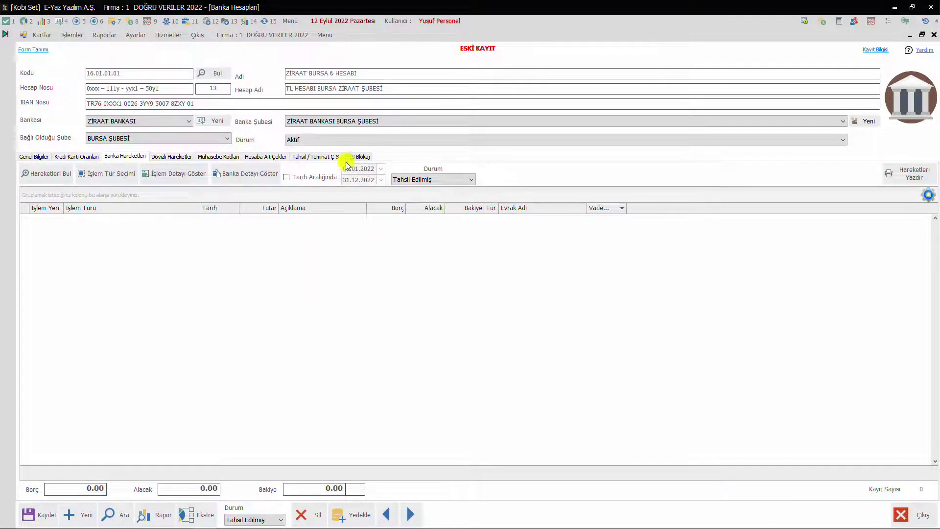
List the account's collection and collateral cheques and check the cheque status of all the rows
left_click(320, 157)
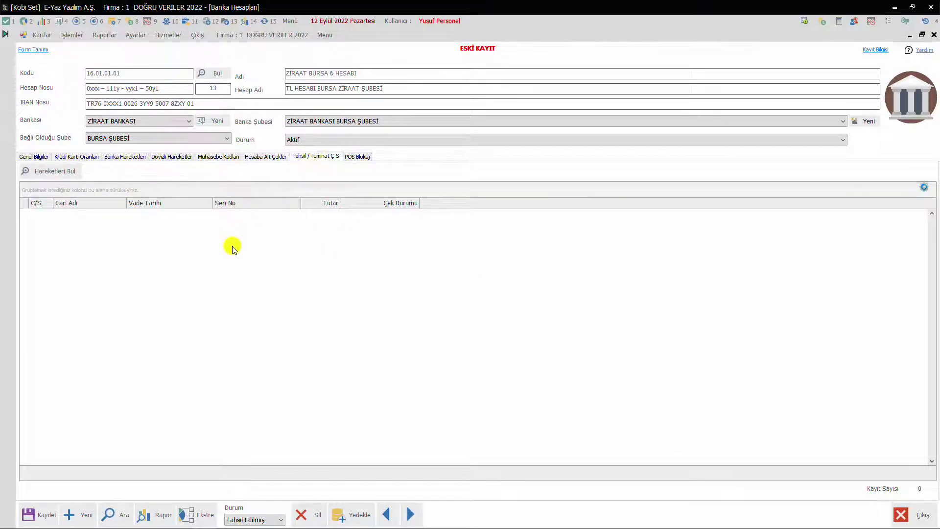
left_click(56, 173)
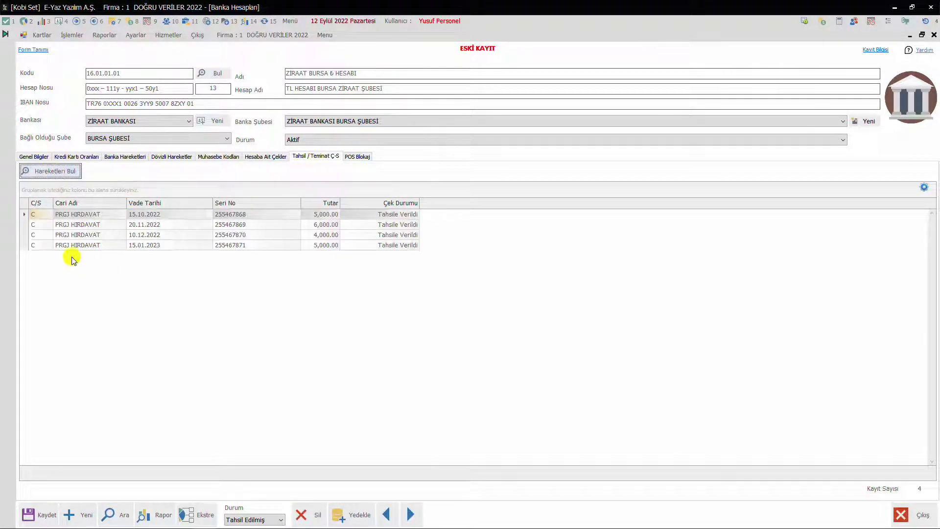
left_click_drag(25, 214, 25, 248)
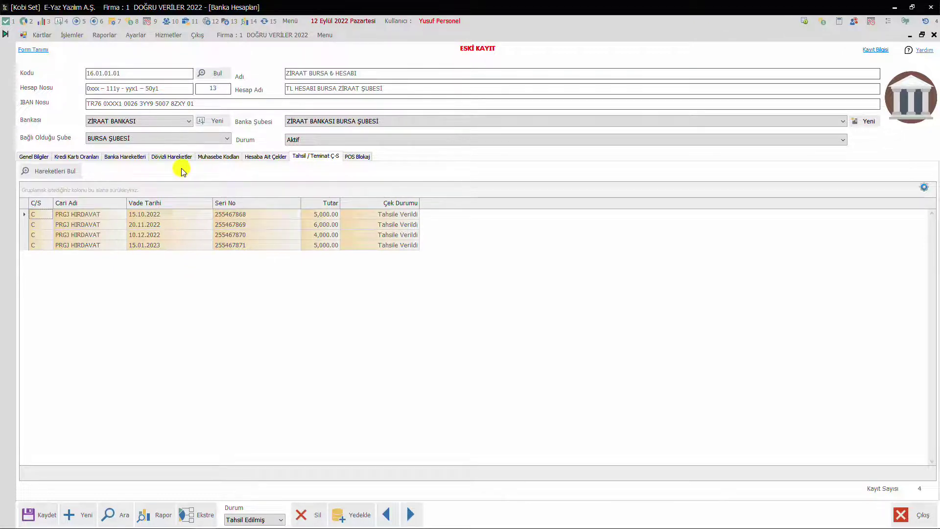
List the account's collected bank movements, limited to the date range 12.09.2022 to 12.09.2022
left_click(128, 157)
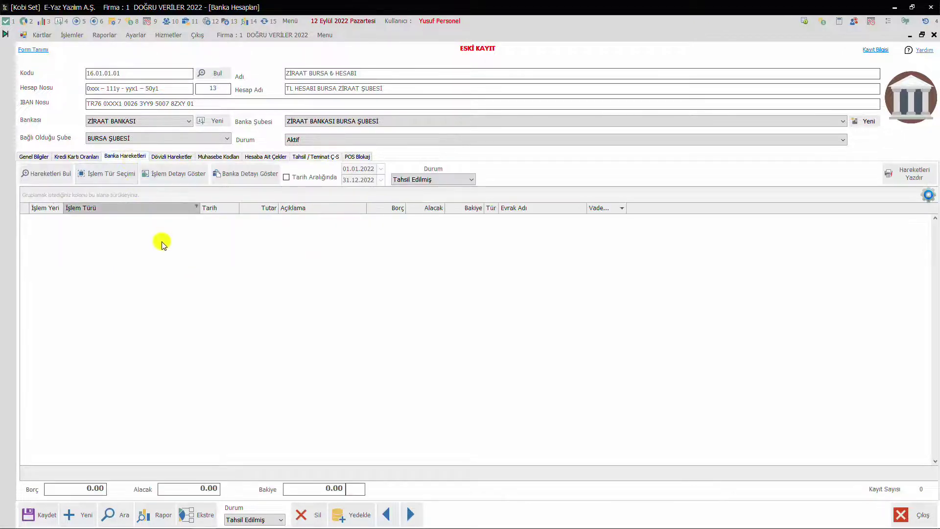
left_click(321, 178)
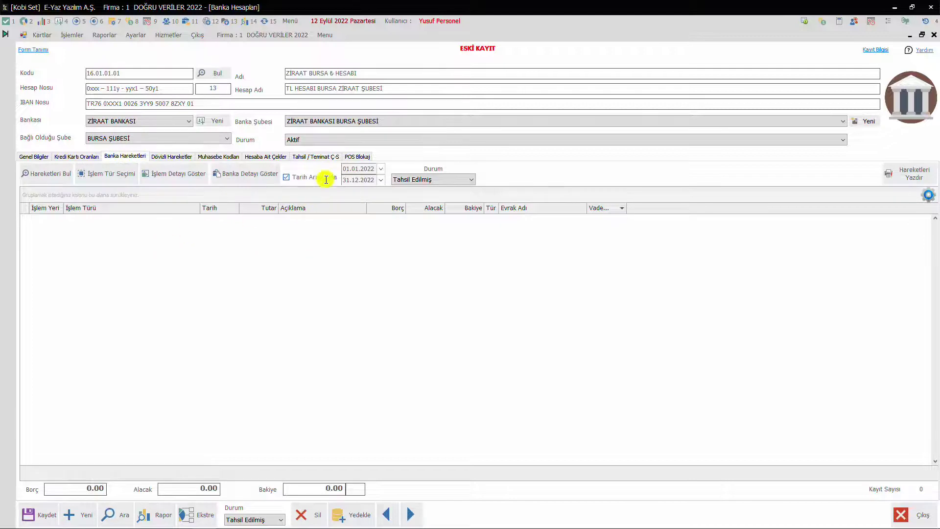
left_click(381, 170)
left_click(431, 243)
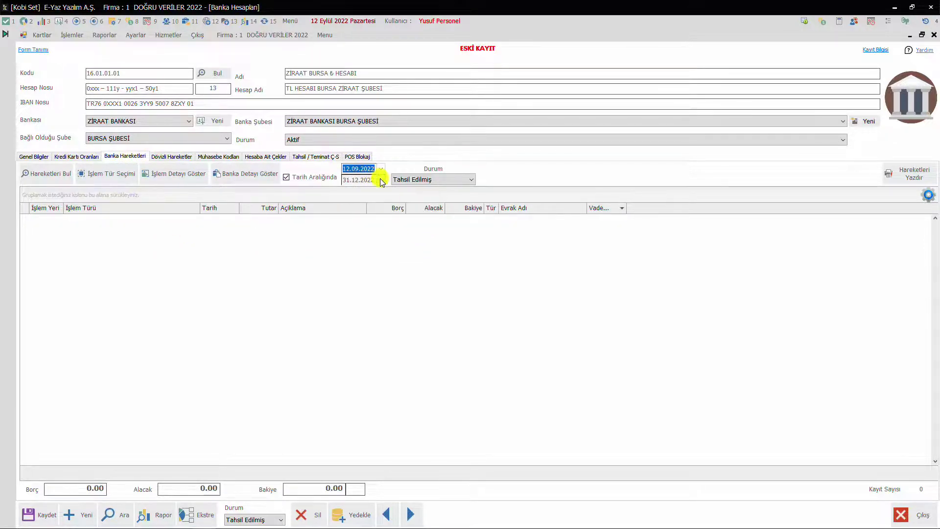
left_click(381, 180)
left_click(431, 260)
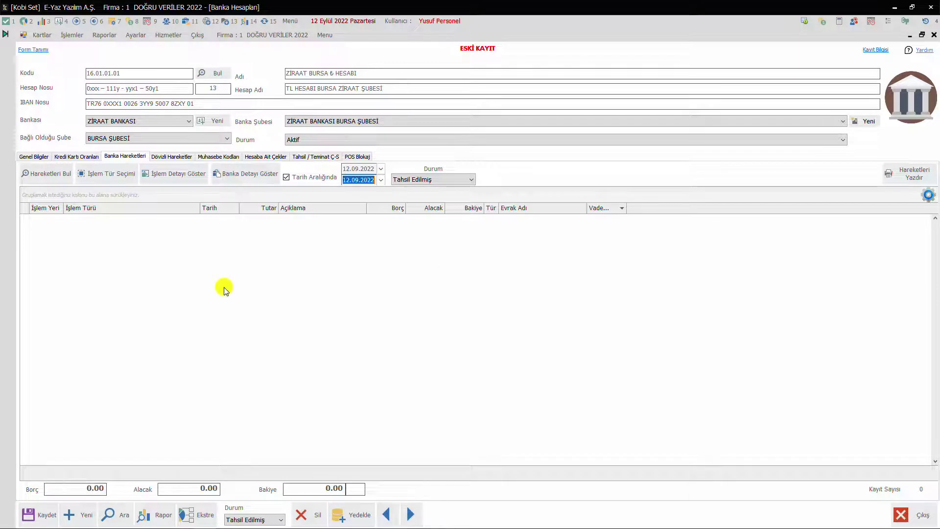
left_click(54, 178)
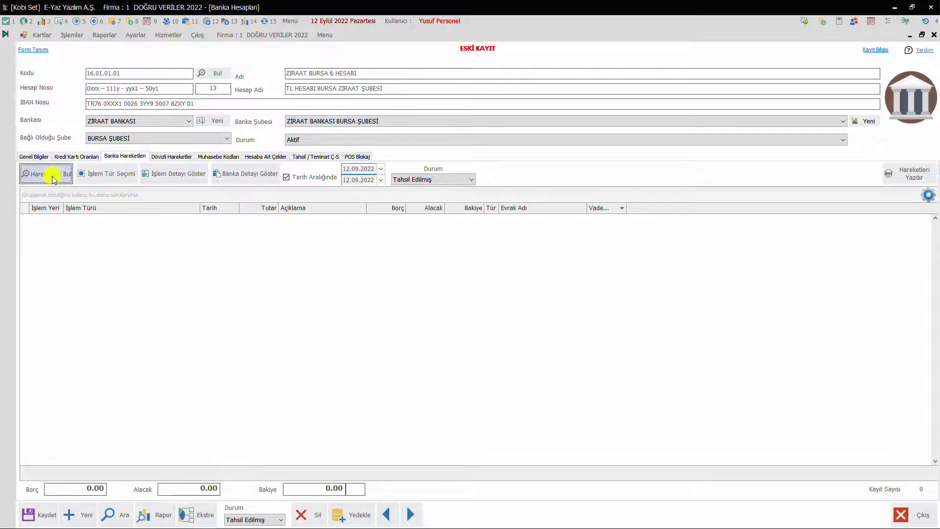